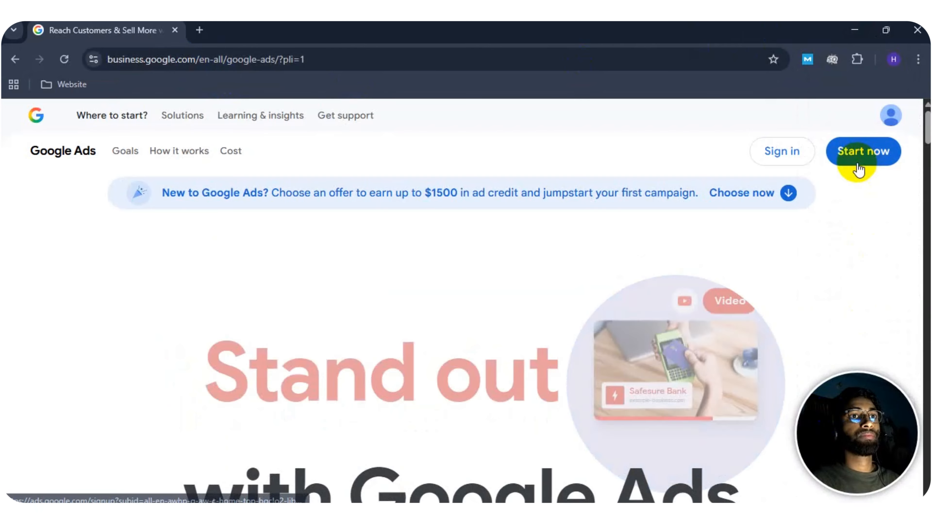
Start a new Google Ads sign-up and dismiss the introduction to creating the first campaign
mouse_move(284, 123)
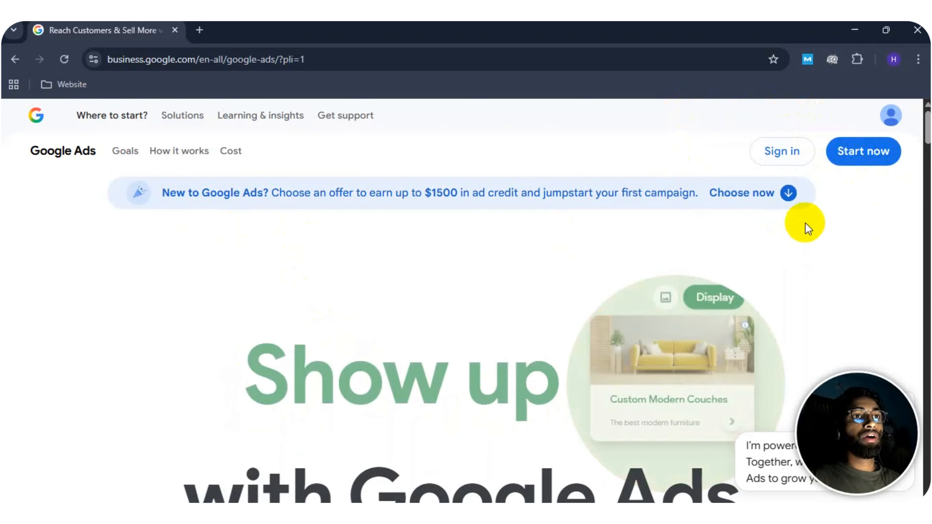
click(861, 165)
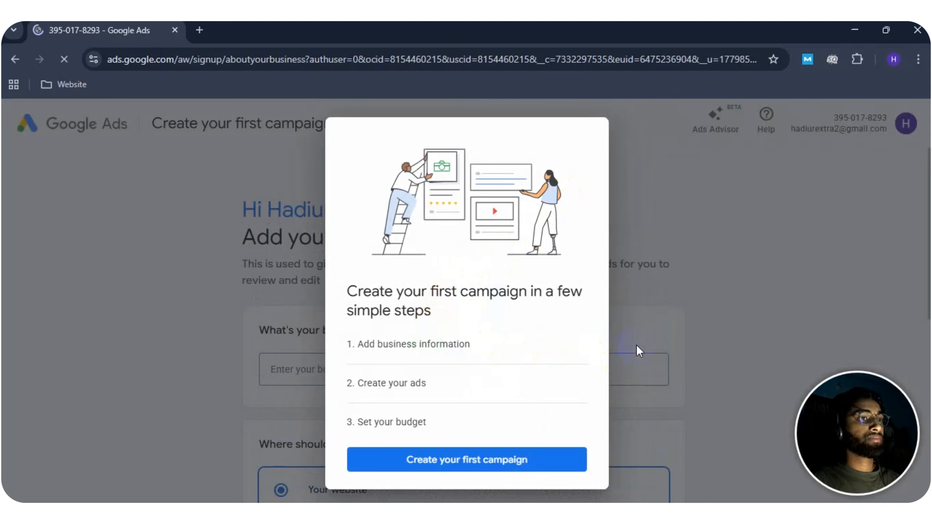
click(671, 293)
Fill in the optional business name for the account, ending with "Labs Sample account 01"
scroll(359, 263, down, 3)
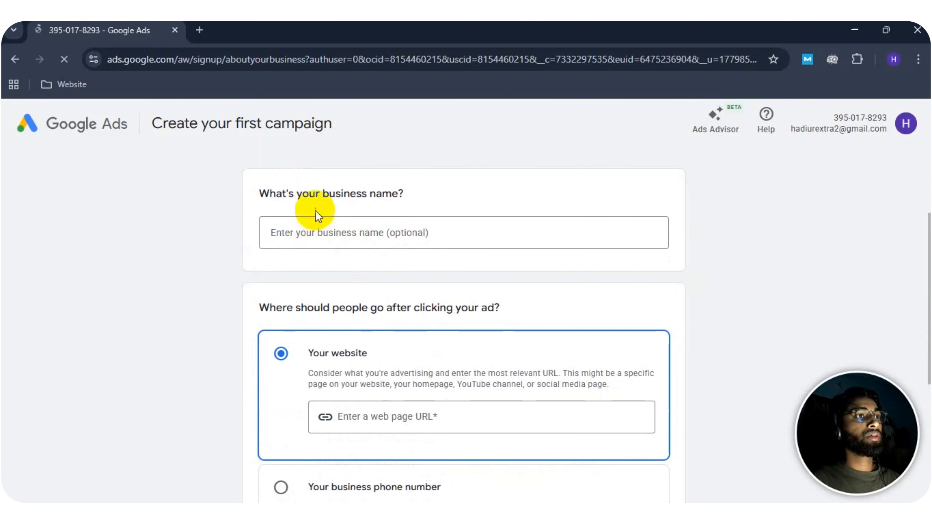
click(339, 238)
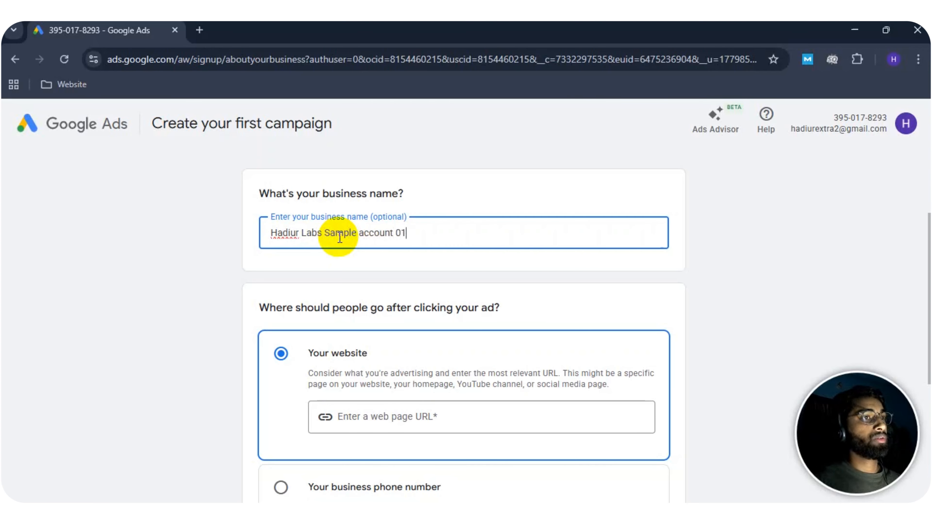
click(365, 280)
scroll(395, 267, down, 3)
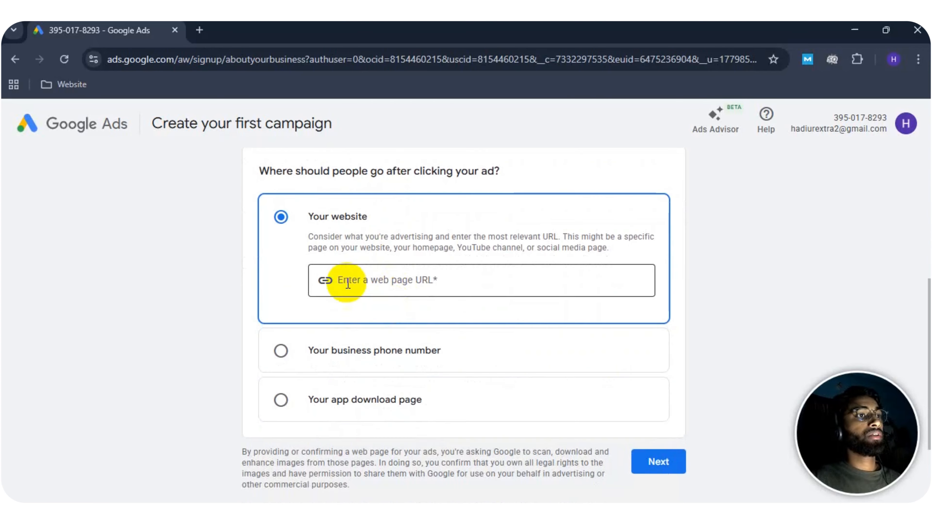
Search Google for "plumber in new york" in a new browser tab to find a sample website
click(400, 277)
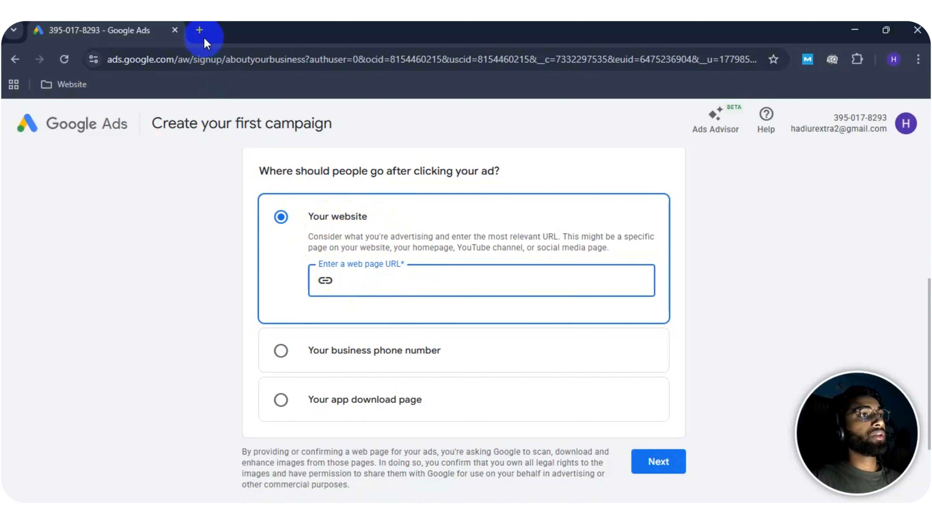
click(200, 30)
click(172, 60)
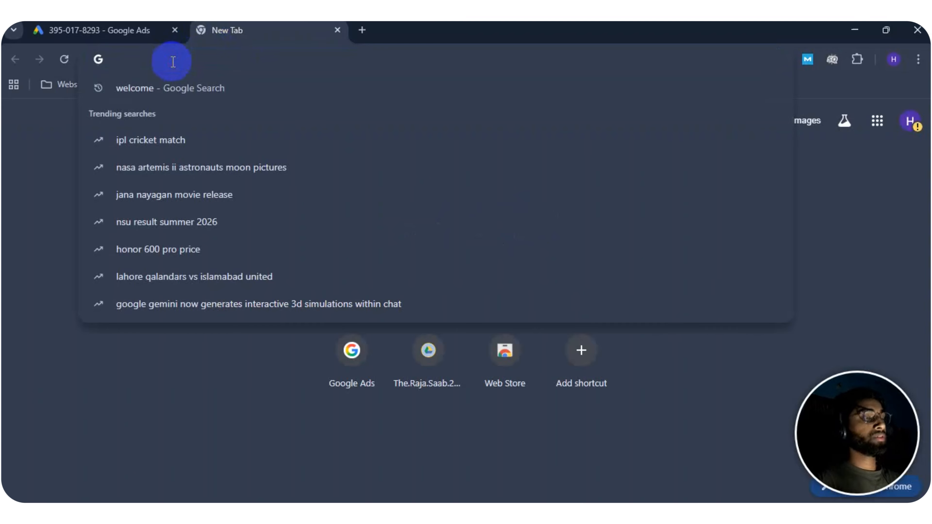
text(po)
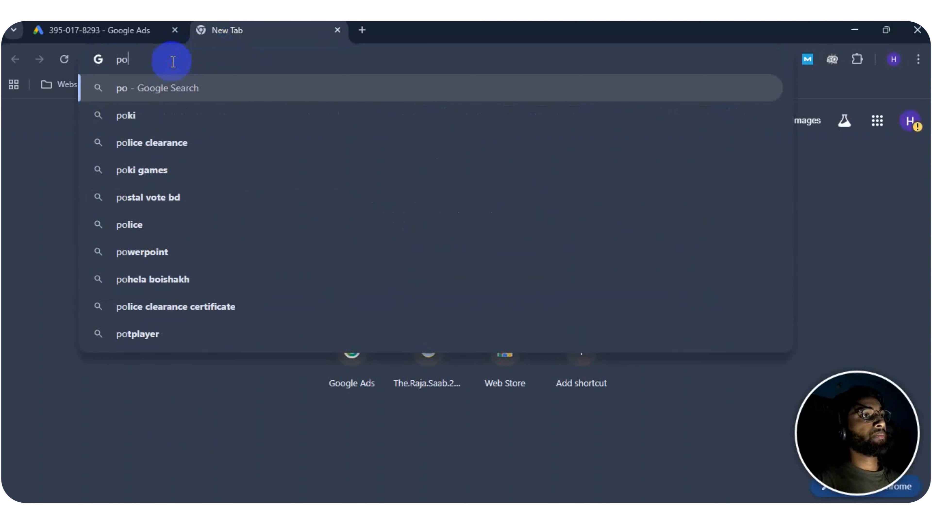
key(BackSpace)
text(lumber in new)
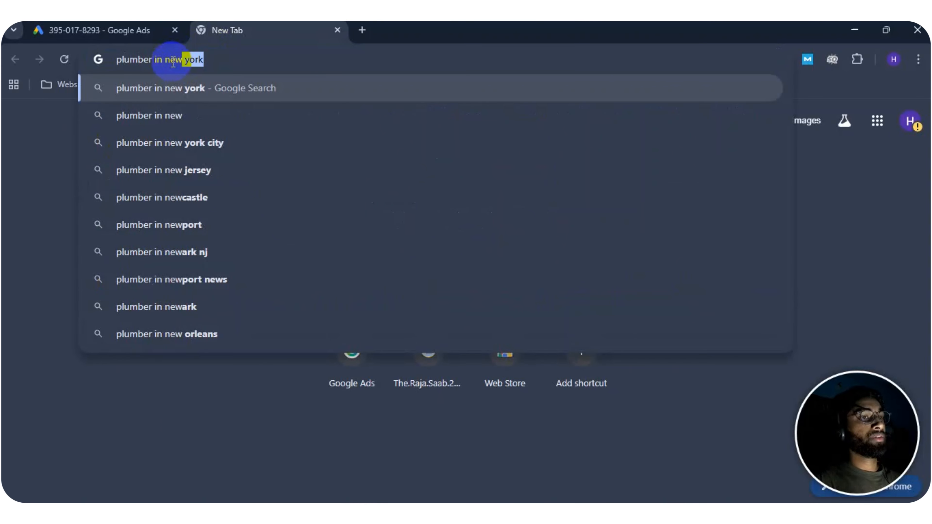
text( york)
key(Return)
scroll(97, 310, down, 6)
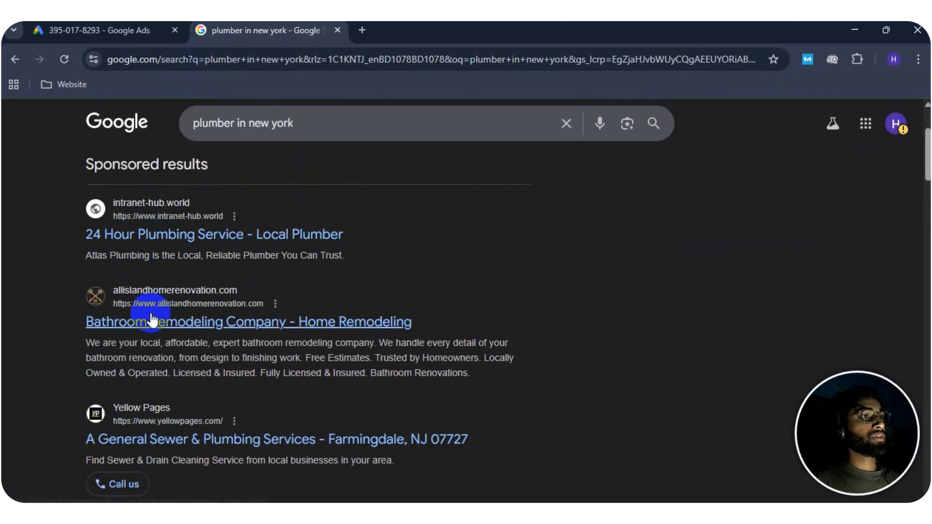
click(147, 320)
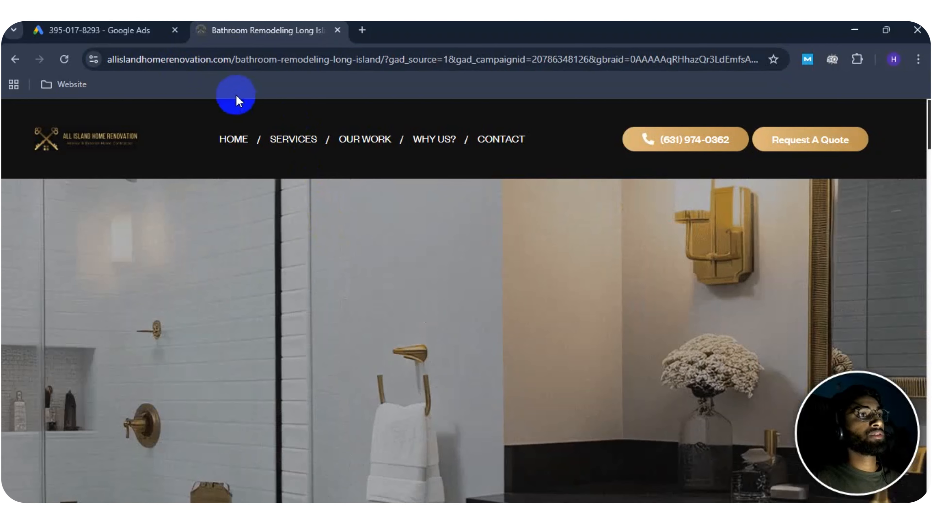
click(230, 59)
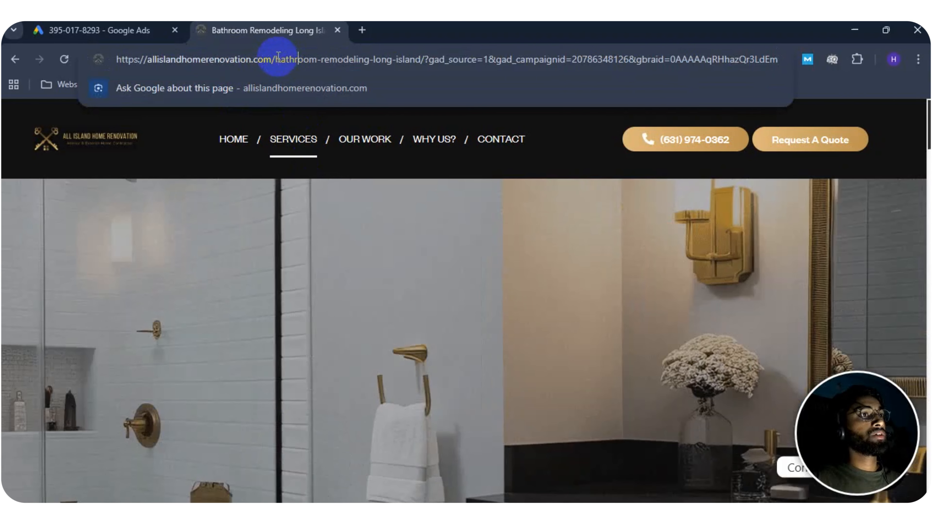
drag(276, 57, 41, 52)
key(ctrl+c)
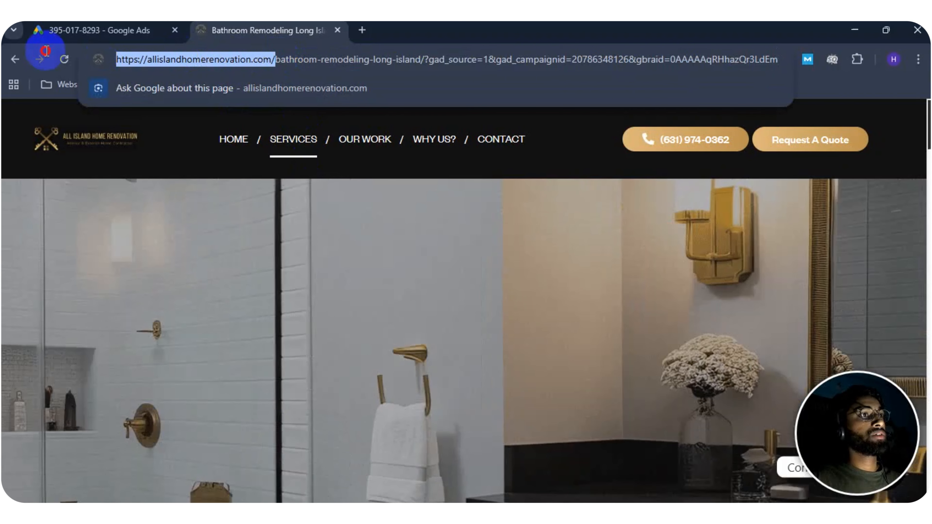
click(109, 23)
click(356, 272)
key(ctrl+v)
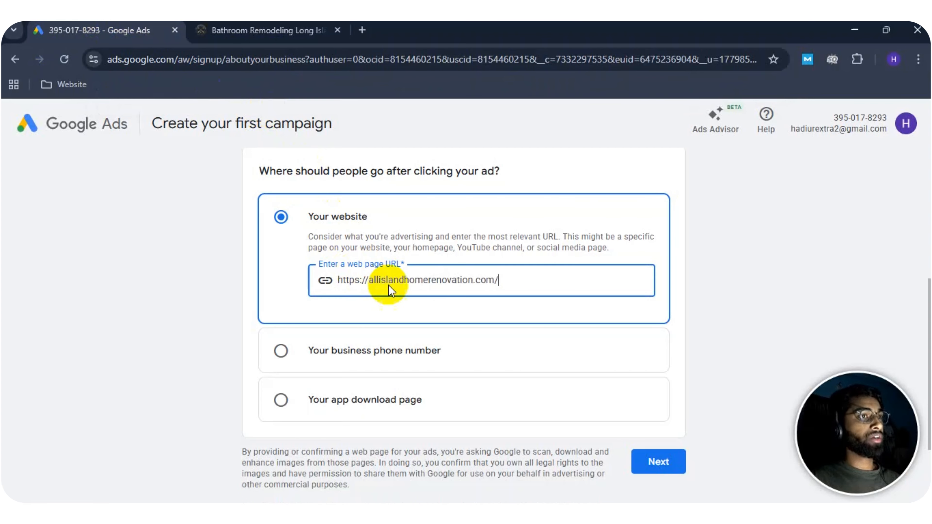
scroll(714, 268, down, 2)
click(703, 257)
scroll(697, 264, down, 2)
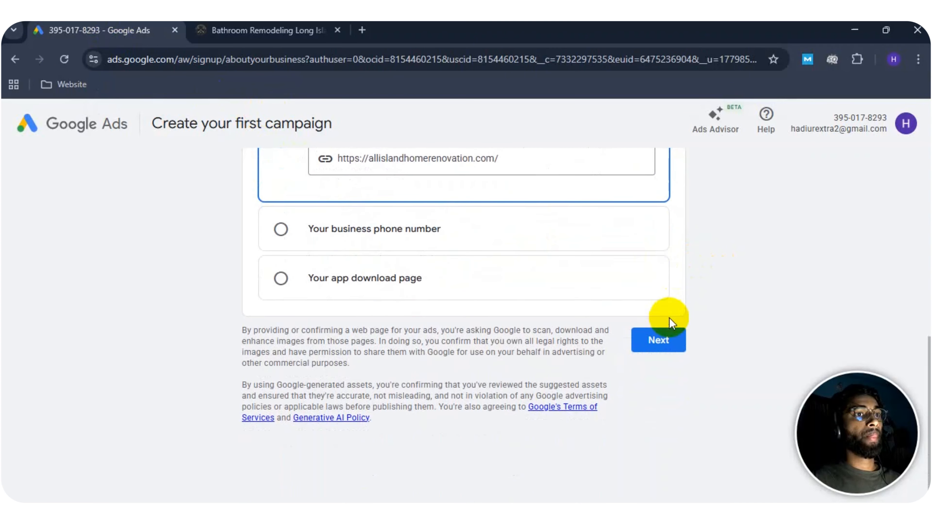
click(652, 341)
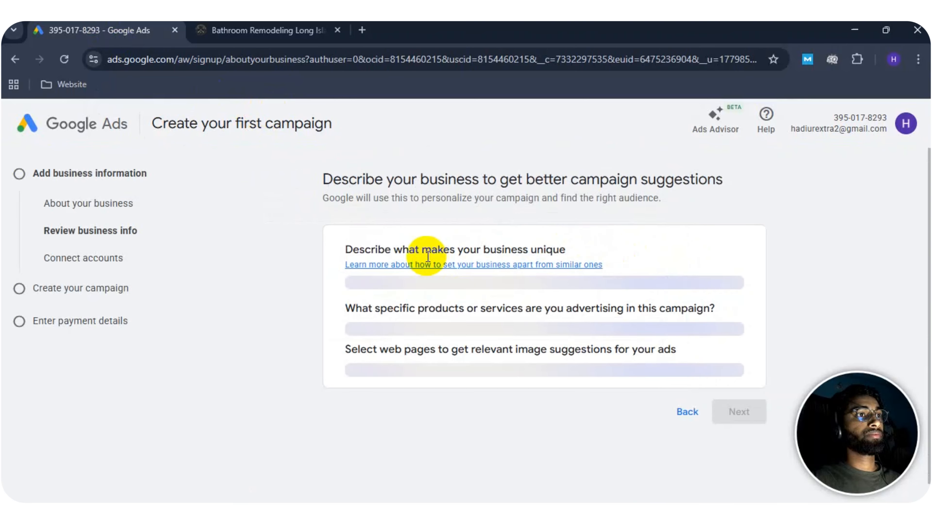
Review the suggested business description, services and web pages, and accept them unchanged to reach account linking
scroll(700, 233, down, 8)
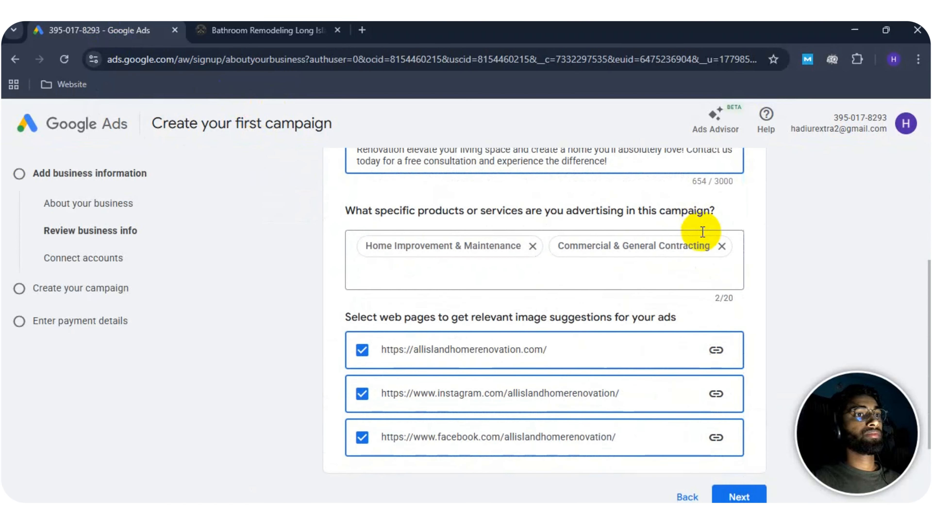
scroll(616, 383, up, 8)
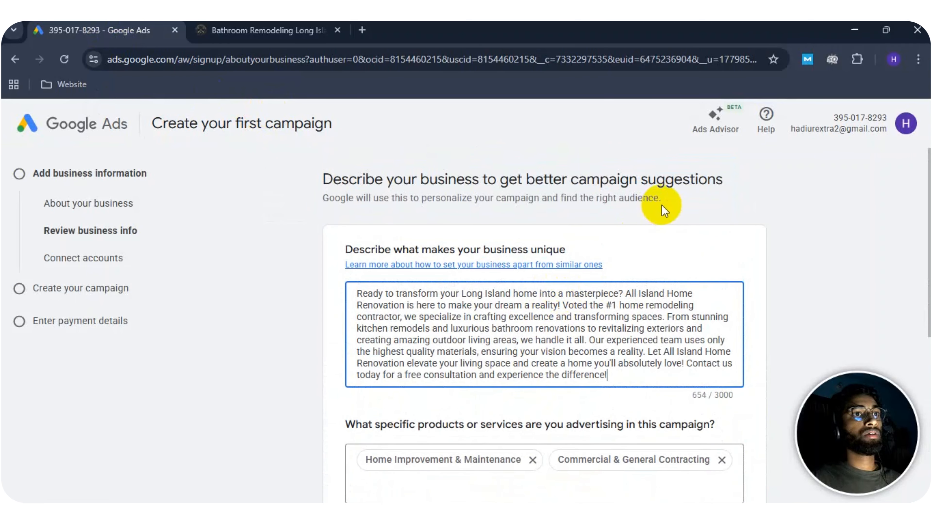
scroll(692, 239, down, 8)
scroll(486, 303, up, 2)
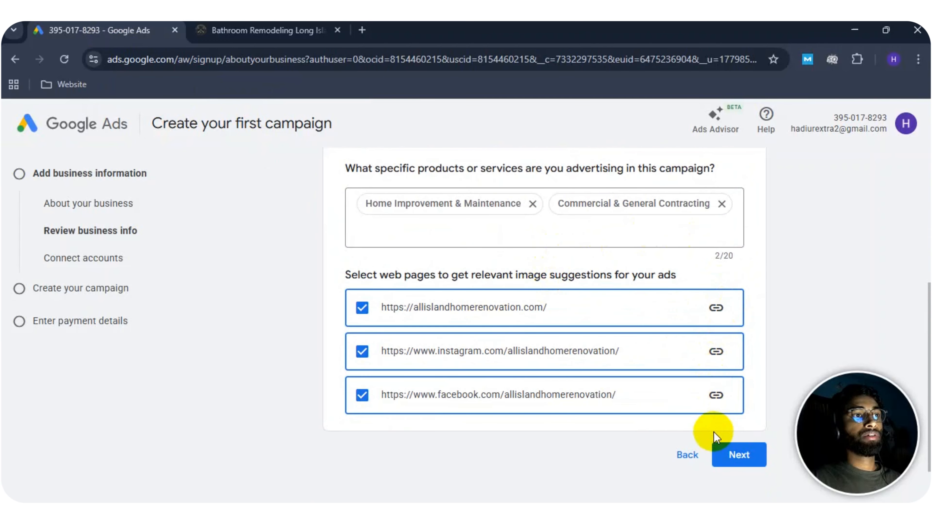
scroll(713, 431, down, 2)
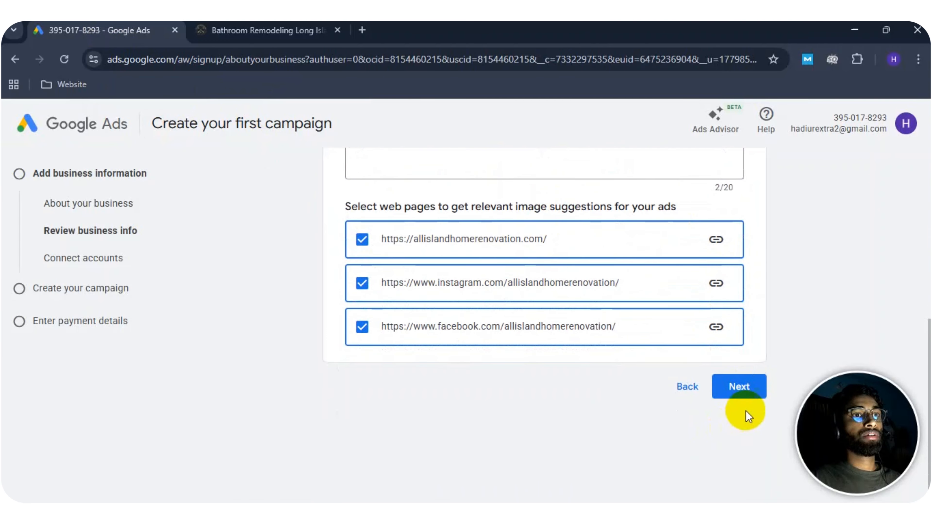
click(741, 392)
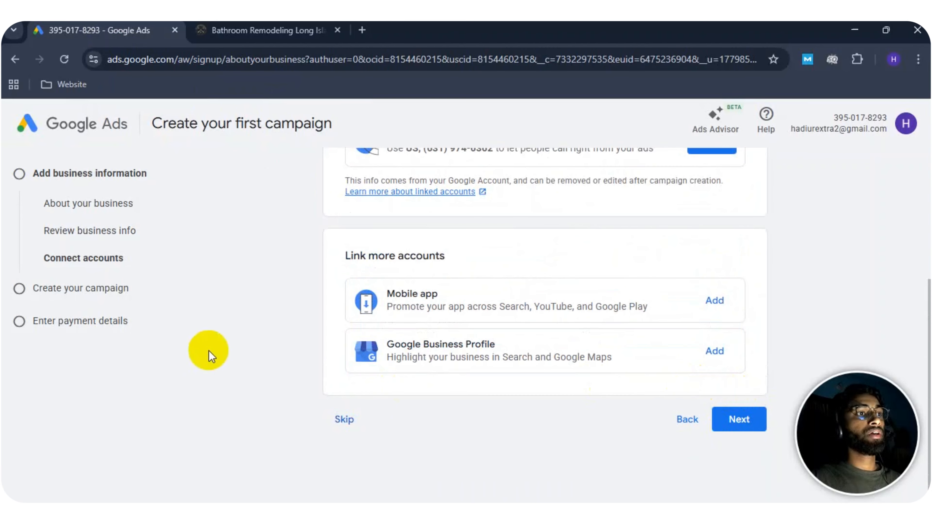
Look over the accounts offered for linking and skip connecting any of them
scroll(266, 349, up, 5)
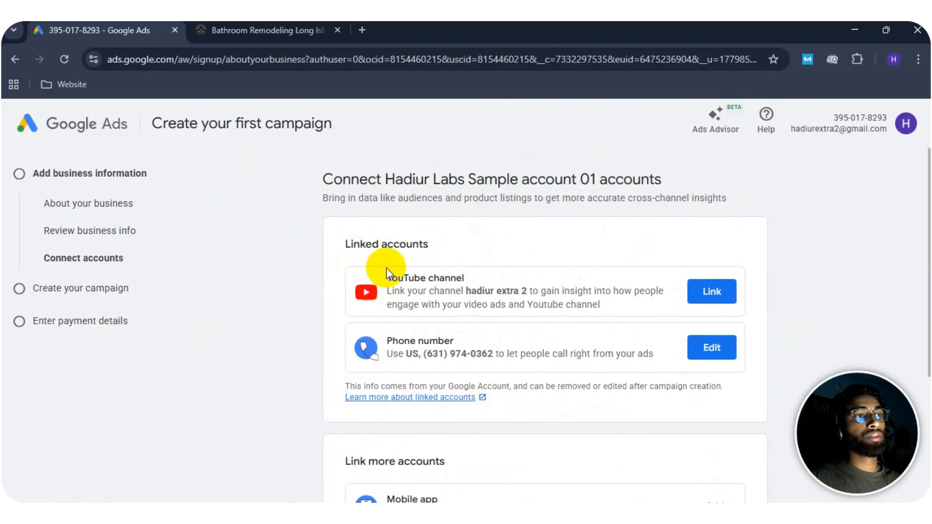
scroll(374, 260, down, 5)
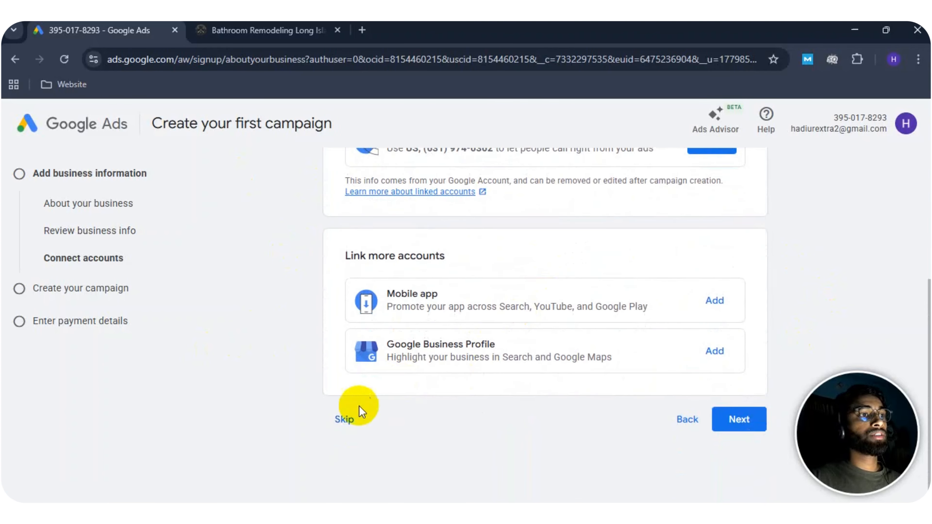
click(345, 418)
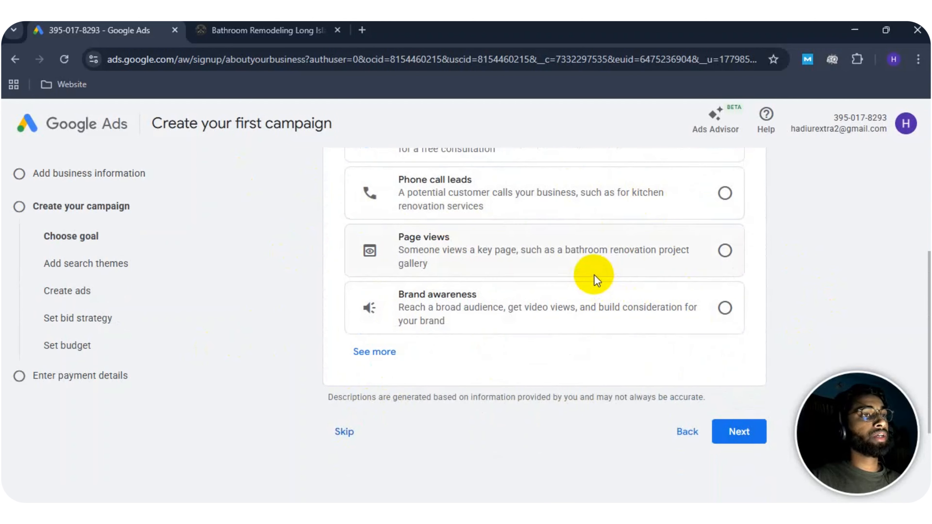
Skip choosing a campaign goal and campaign type, and confirm leaving campaign creation
scroll(318, 292, down, 4)
click(347, 293)
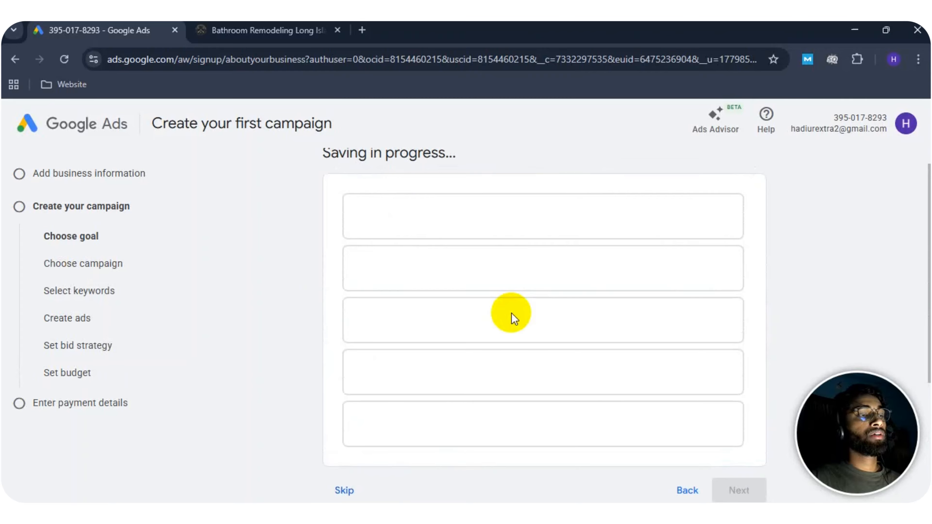
scroll(511, 313, down, 2)
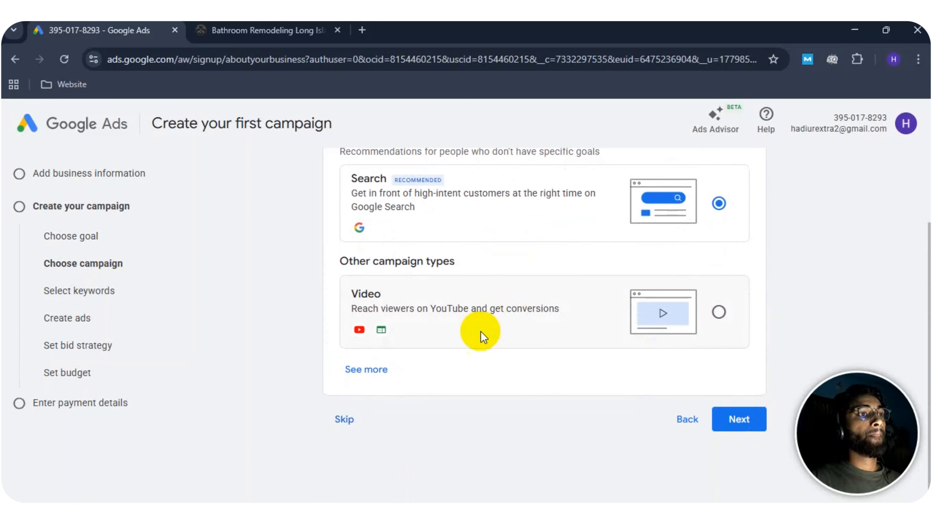
click(337, 422)
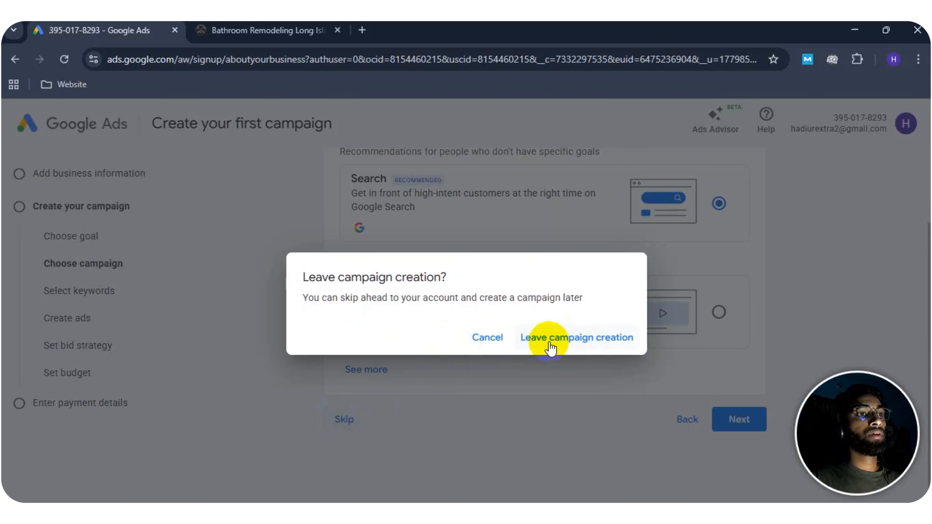
click(571, 343)
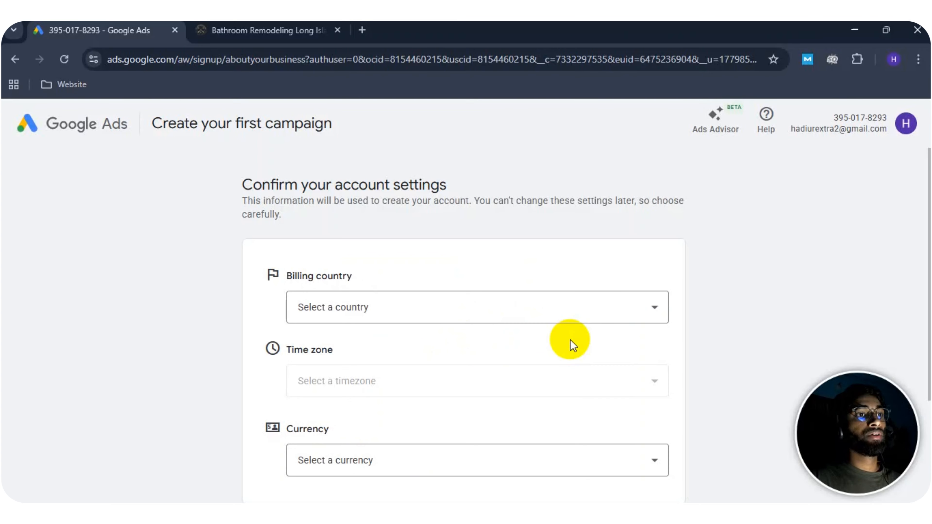
Review the billing country, time zone and currency settings, and check the existing Google Ads account's overview in the other browser window
scroll(432, 301, down, 4)
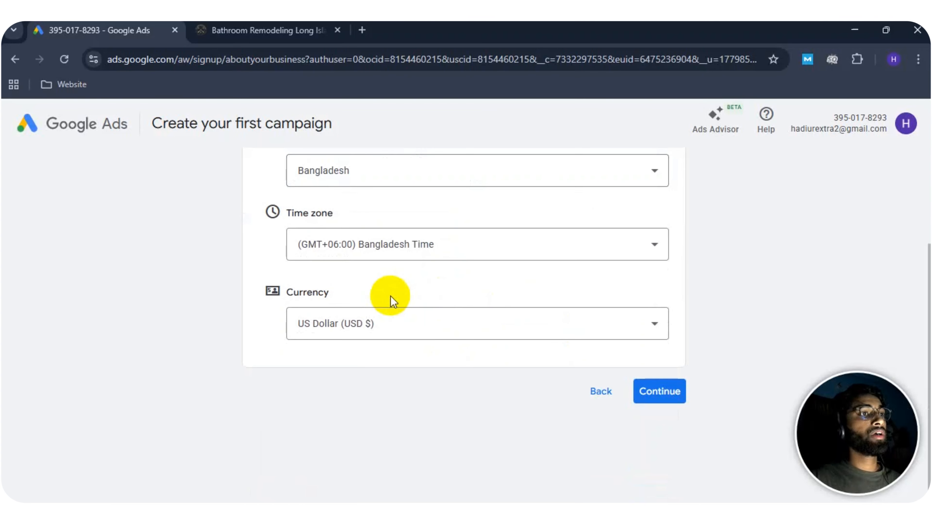
scroll(389, 301, up, 4)
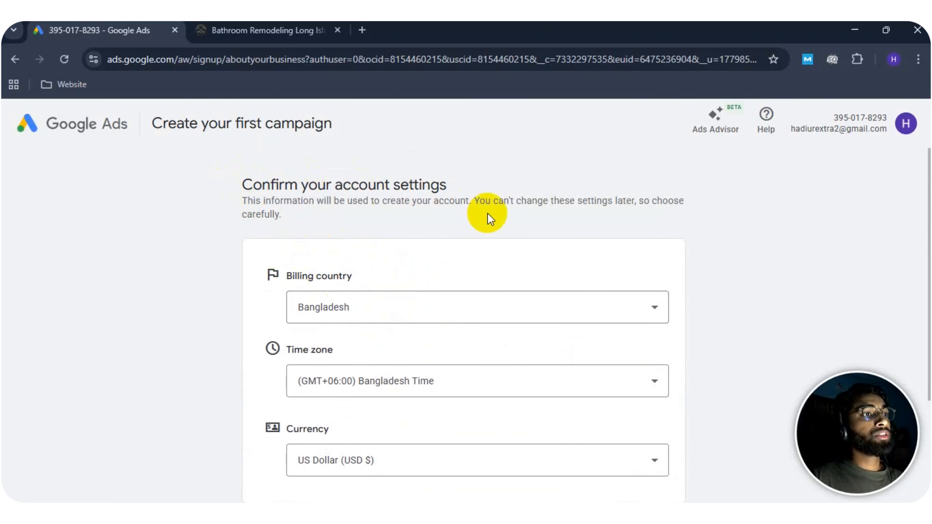
scroll(660, 271, down, 2)
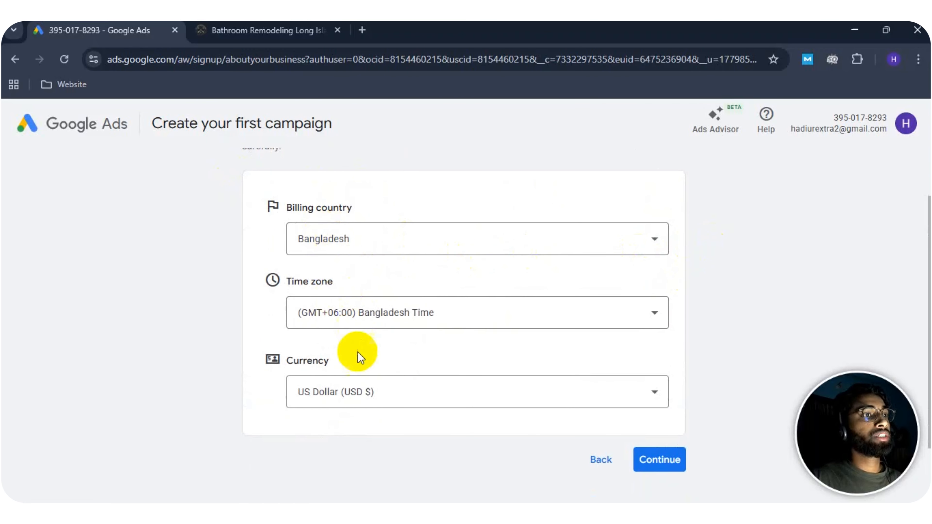
scroll(602, 263, up, 2)
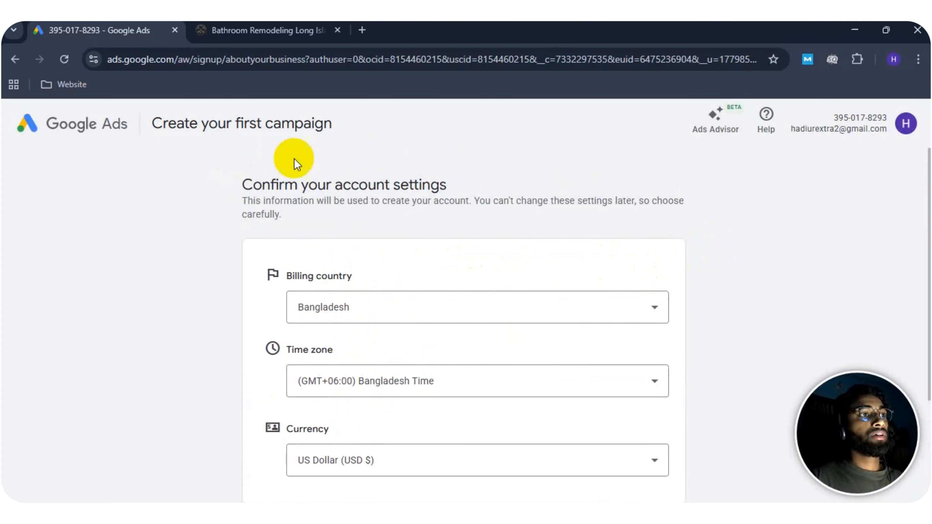
scroll(561, 242, down, 4)
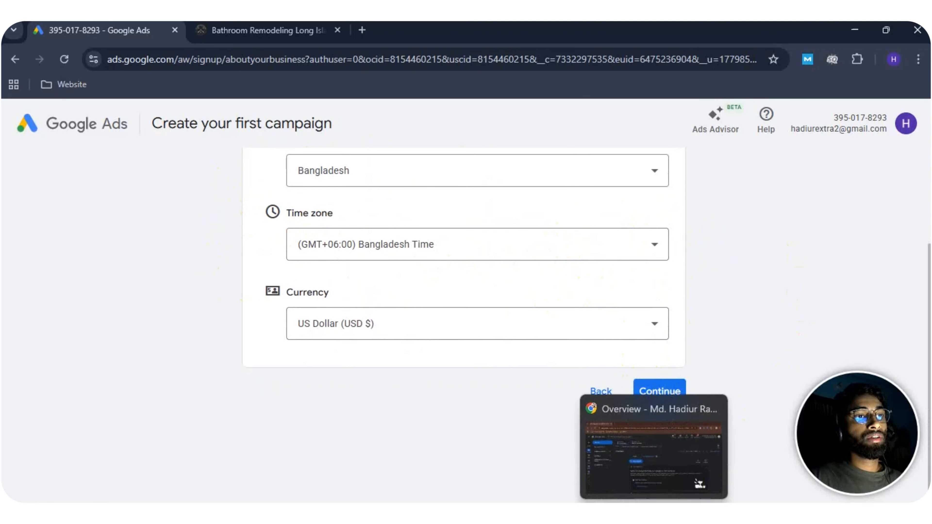
click(654, 516)
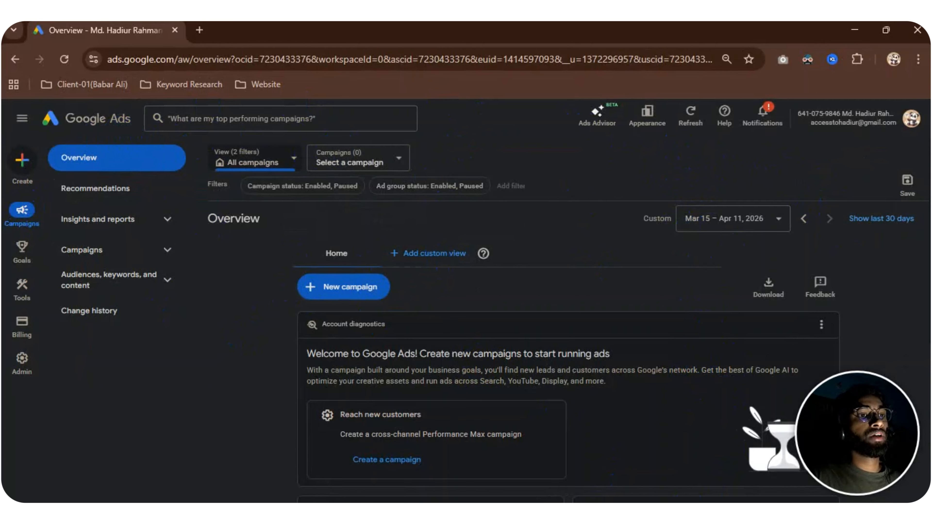
click(683, 450)
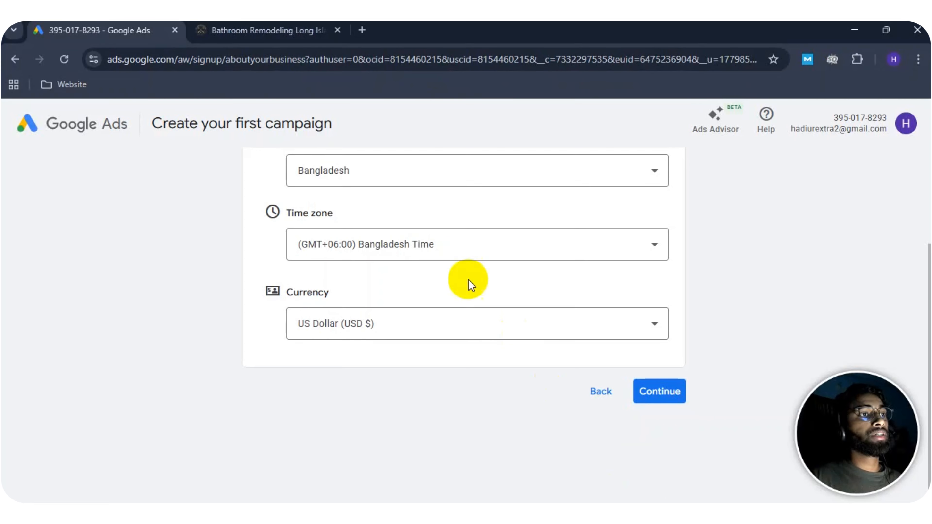
Switch to the other browser window's existing Google Ads account and check the accounts listed under the signed-in profile
scroll(341, 220, up, 2)
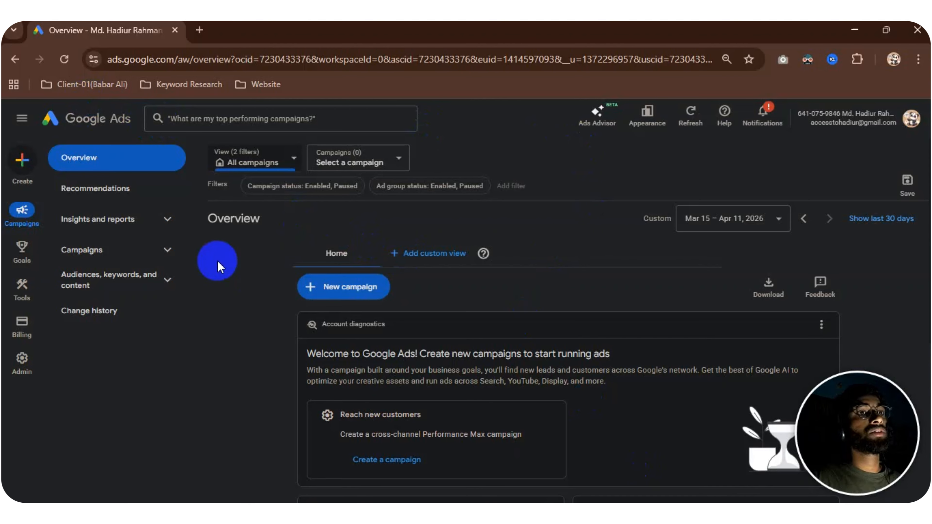
click(908, 123)
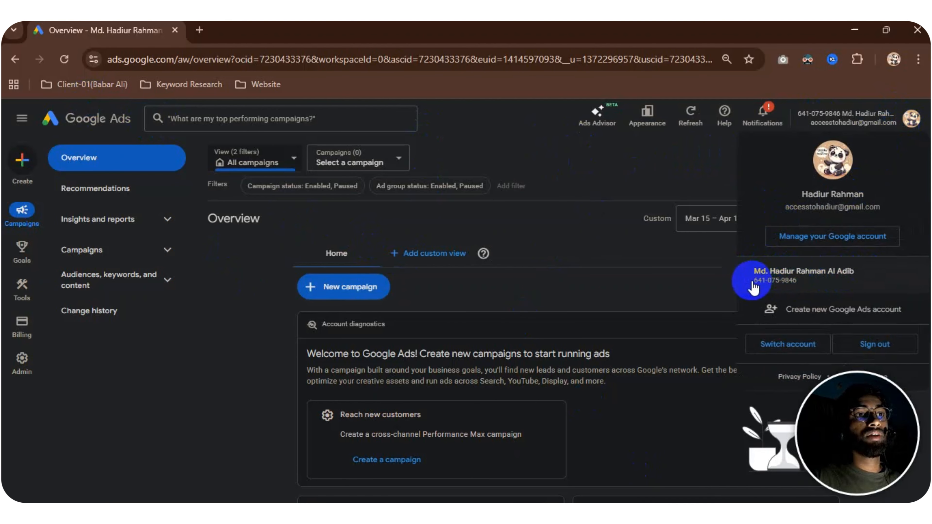
click(524, 155)
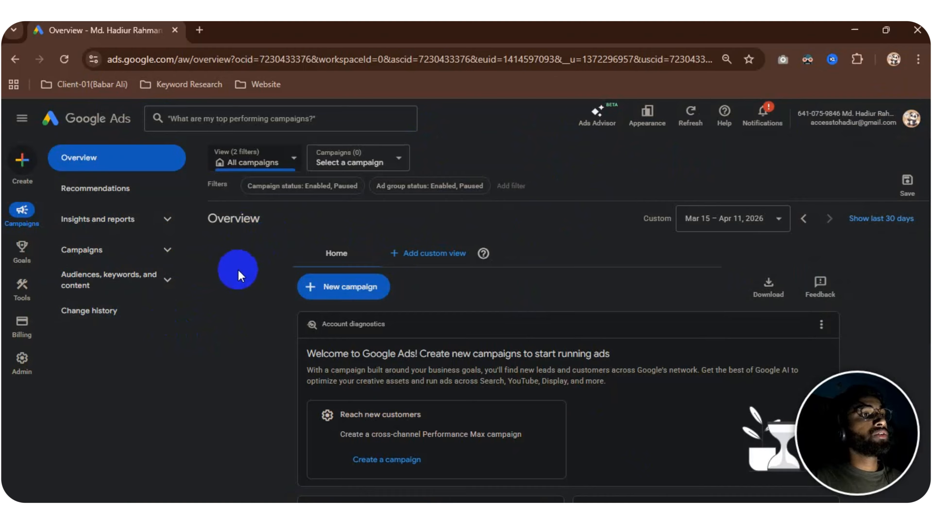
Open the existing account's Access and security user list and start a new user invitation
mouse_move(22, 364)
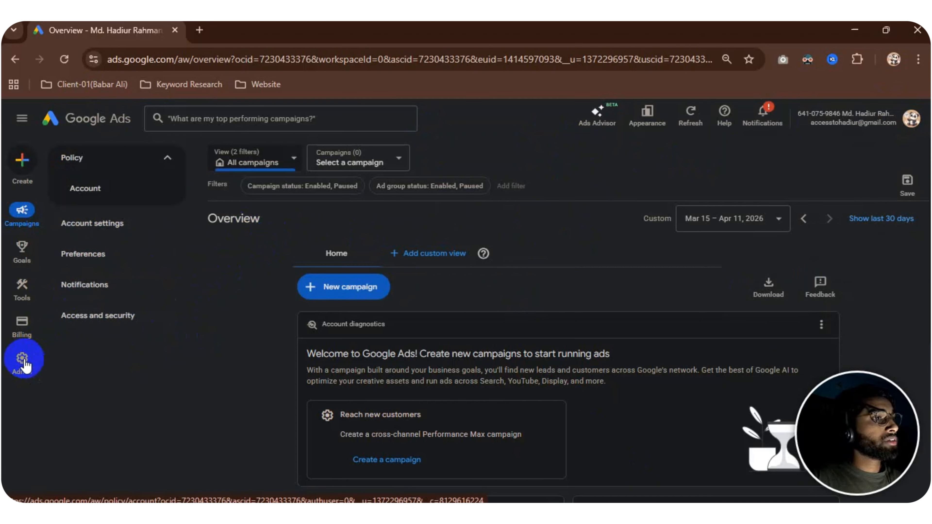
click(23, 361)
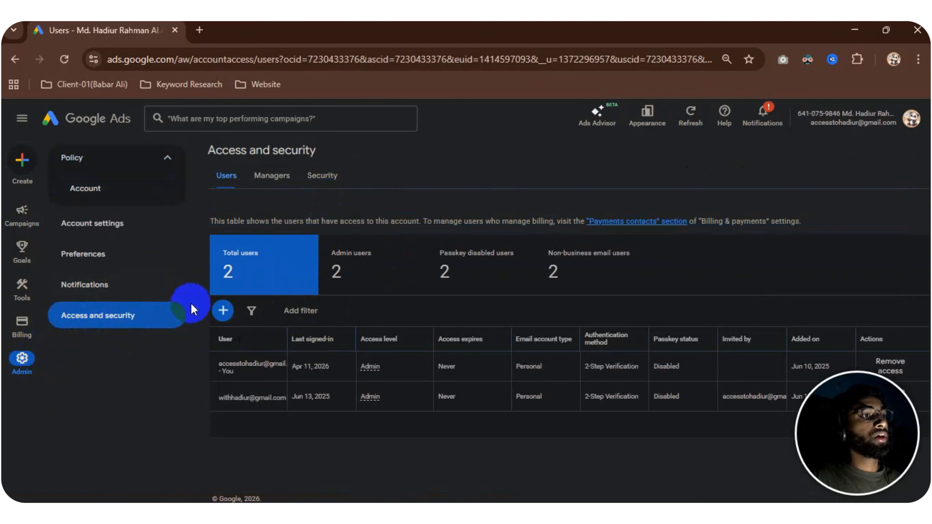
click(223, 312)
scroll(326, 268, down, 3)
scroll(350, 259, up, 2)
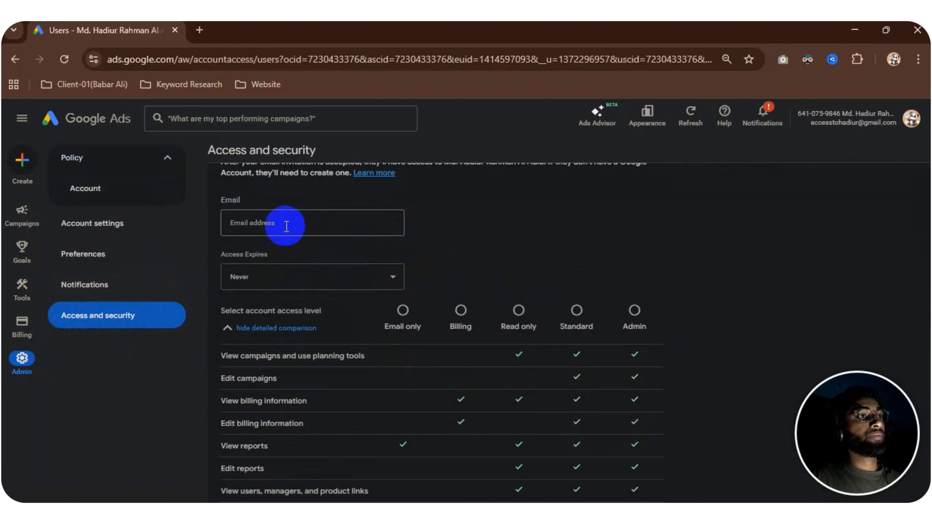
Enter the invitee's email address in the new user invitation
click(274, 223)
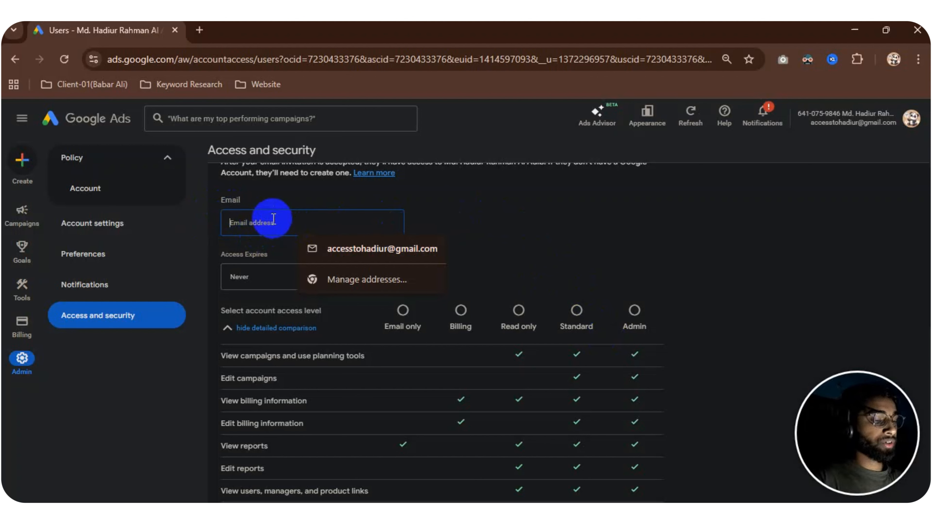
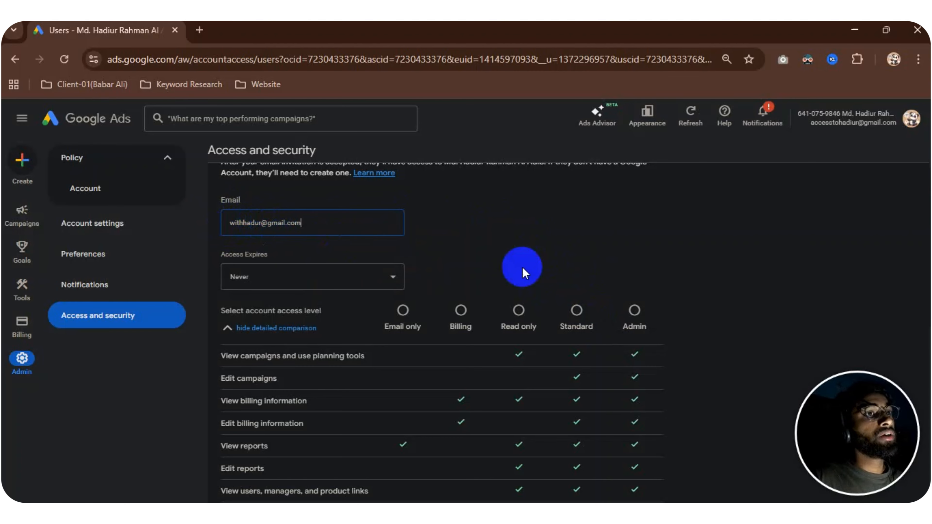
click(424, 250)
Look through the access expiry choices for the invitation and leave access set to Never expire
scroll(404, 261, down, 2)
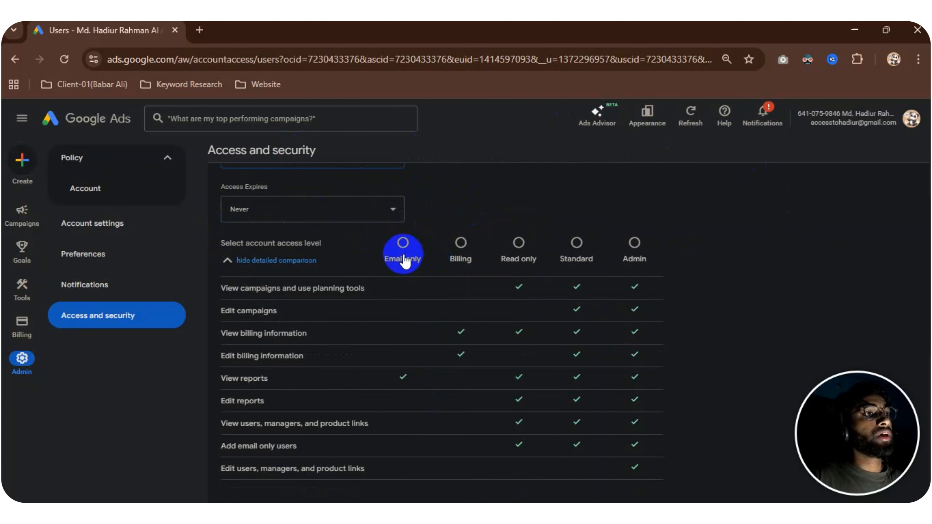
click(339, 211)
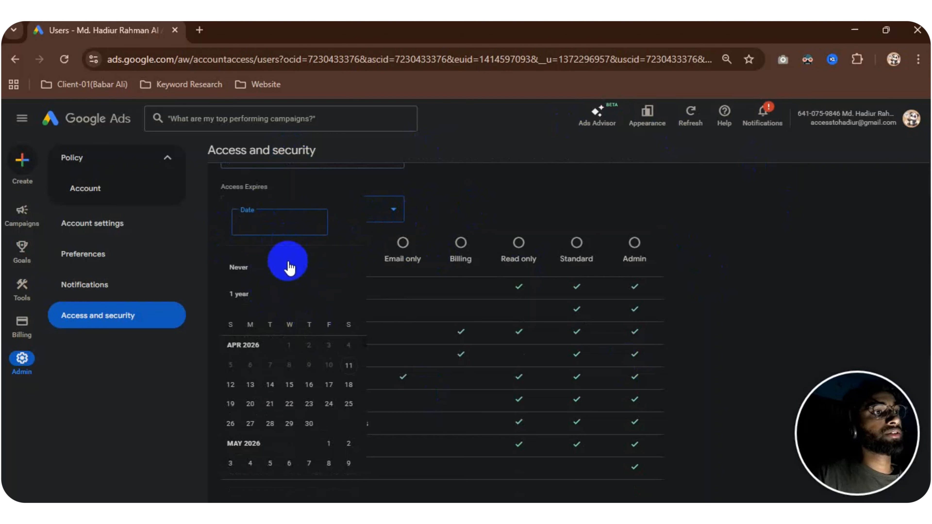
click(309, 385)
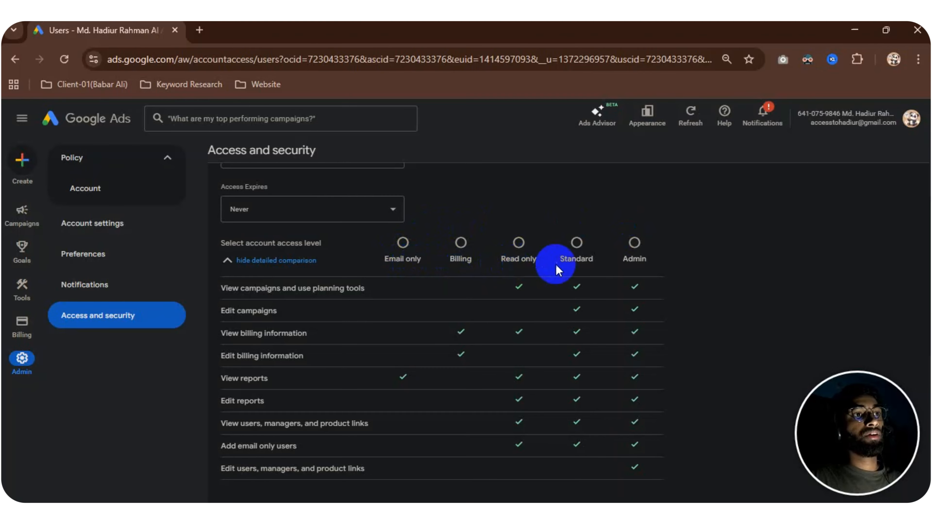
Compare the permissions of the account access levels, from Email only to Admin, and review the invitation's email entry
scroll(658, 273, down, 5)
scroll(665, 279, up, 3)
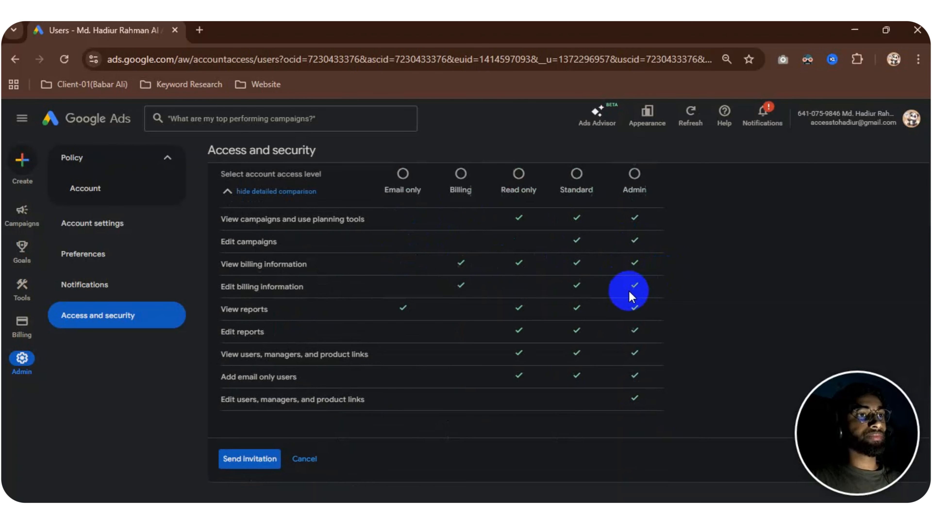
scroll(603, 277, up, 2)
scroll(414, 259, down, 5)
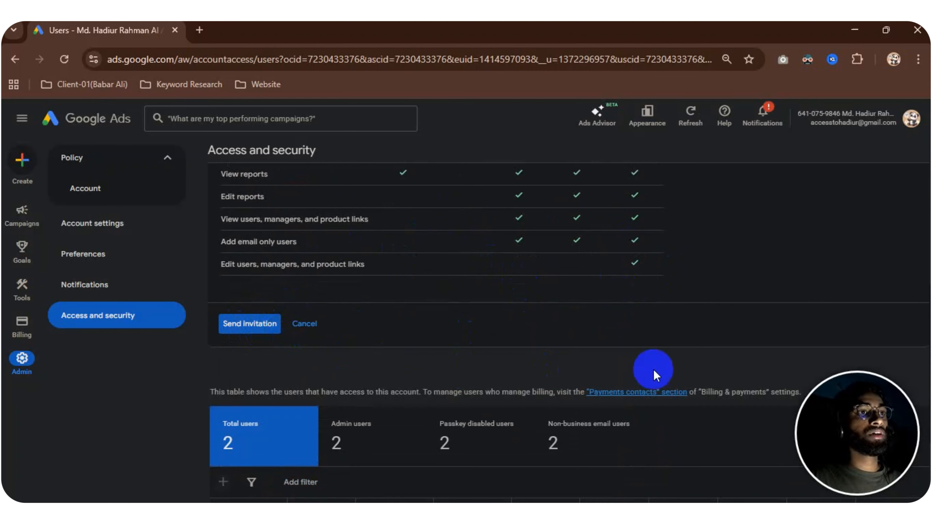
scroll(656, 281, up, 7)
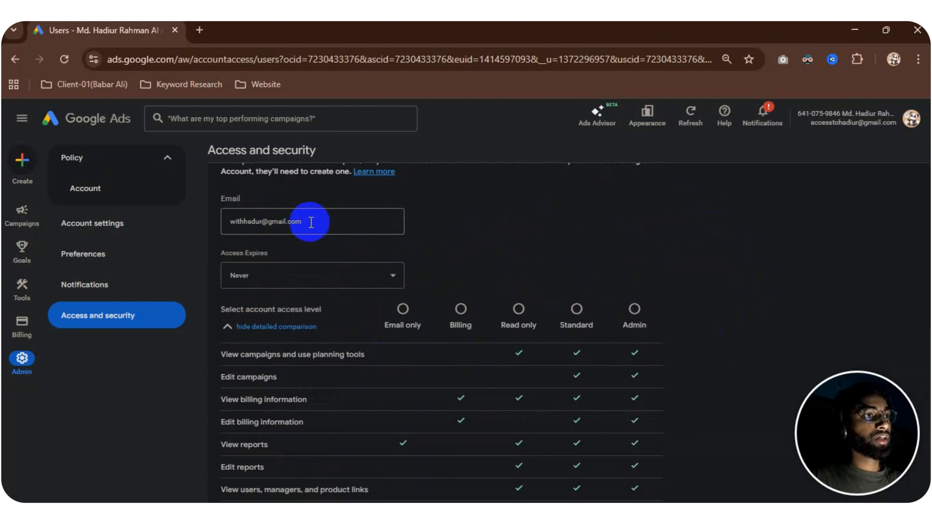
drag(308, 218, 244, 216)
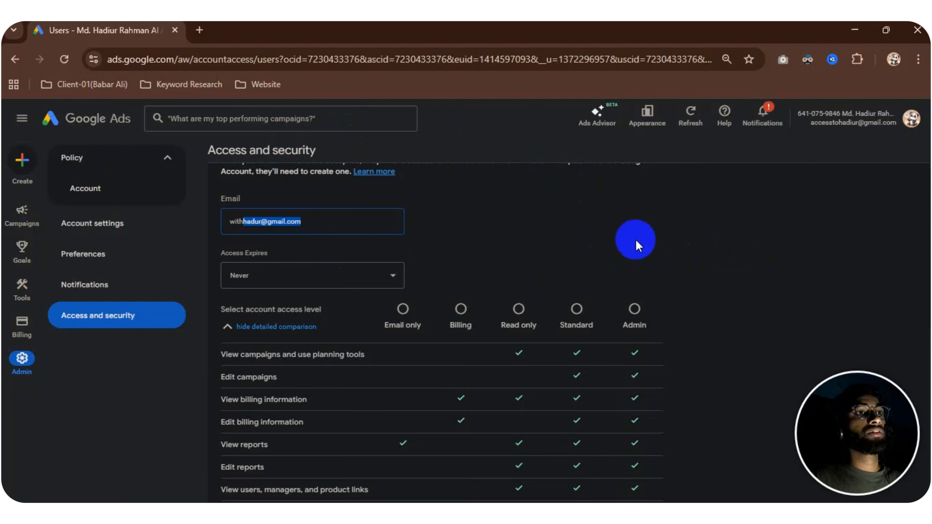
click(575, 237)
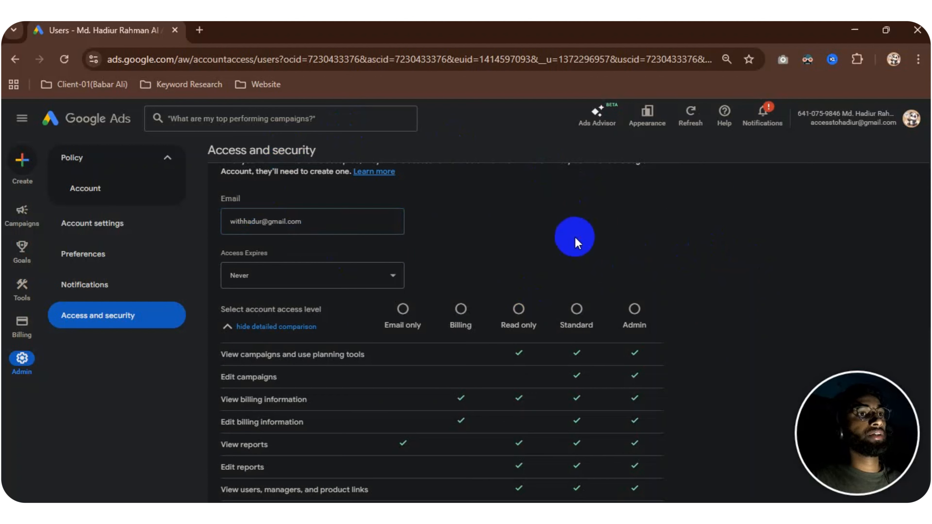